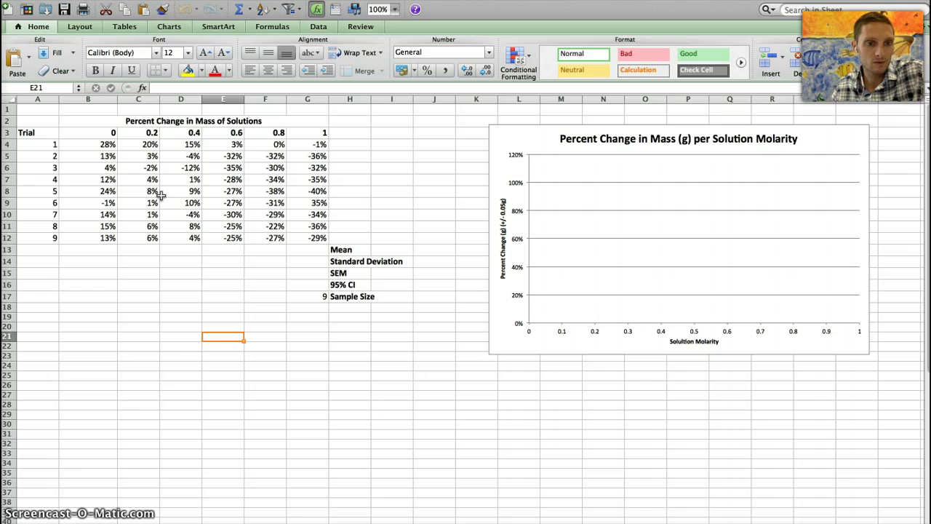
# Select cell B13, below the nine trials, to start the Mean row
pyautogui.click(103, 252)
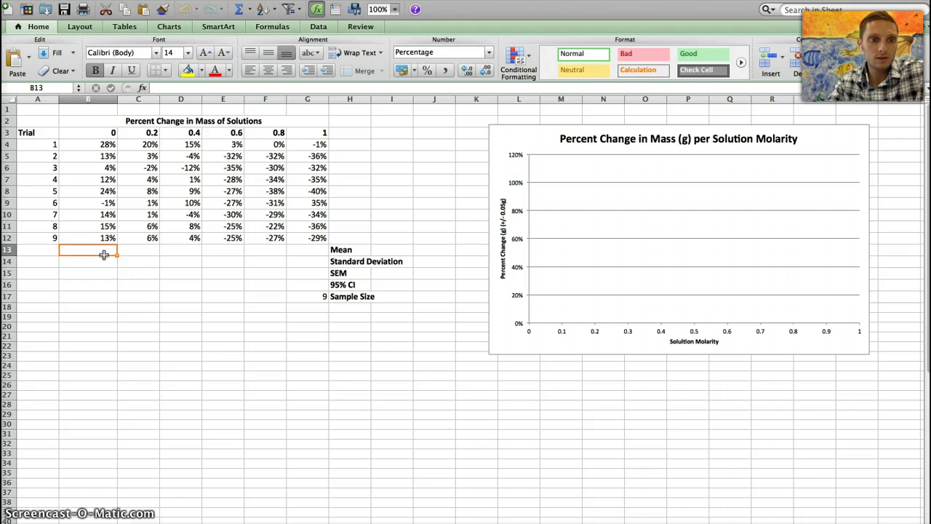
# Enter =AVERAGE(B4:B12) in B13 for the first molarity's mean
pyautogui.write('=')
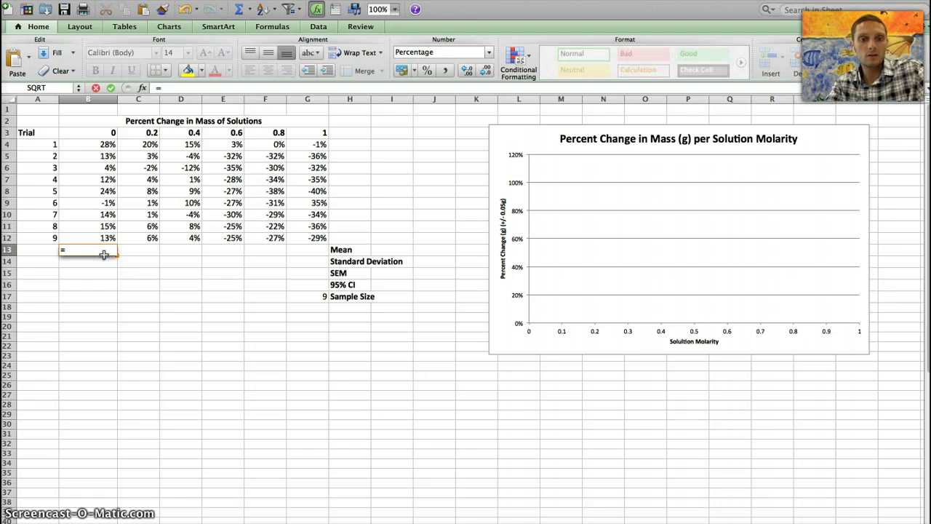
pyautogui.write('aVERAGE')
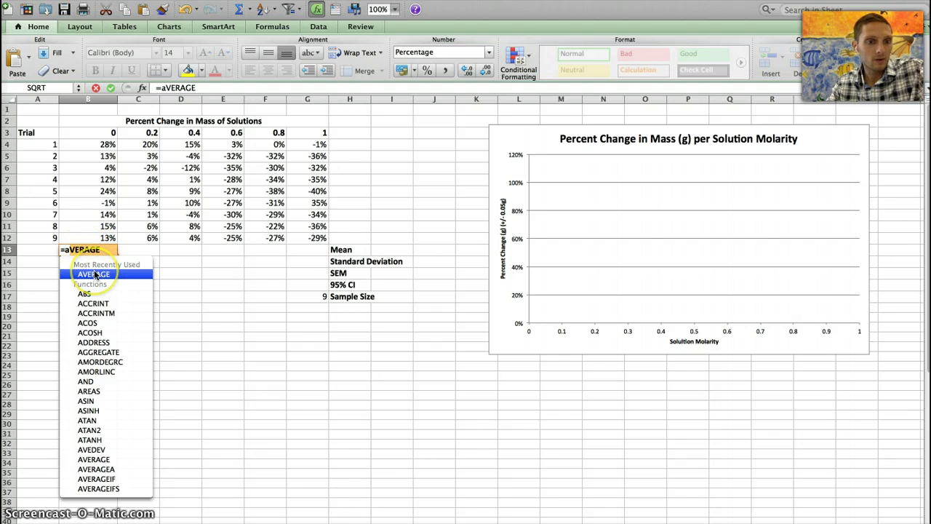
pyautogui.doubleClick(95, 273)
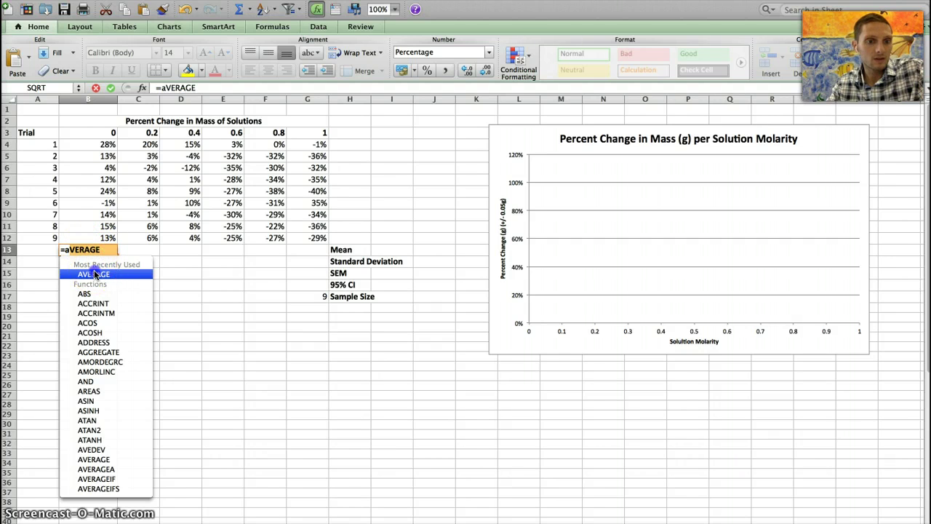
pyautogui.click(107, 145)
pyautogui.moveTo(107, 147); pyautogui.dragTo(106, 239)
pyautogui.press('Return')
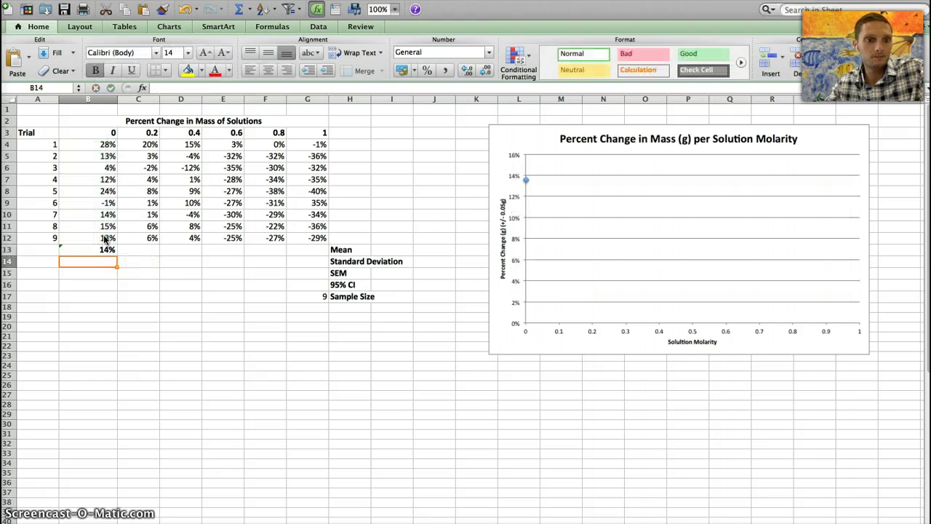
# Copy the mean formula across to G13 and confirm D13 averages its own column
pyautogui.click(104, 249)
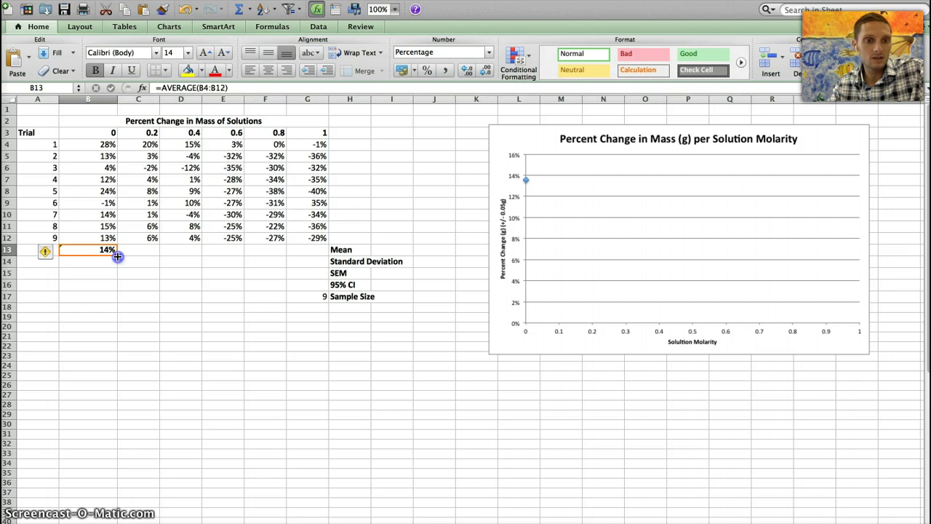
pyautogui.moveTo(117, 256); pyautogui.dragTo(313, 257)
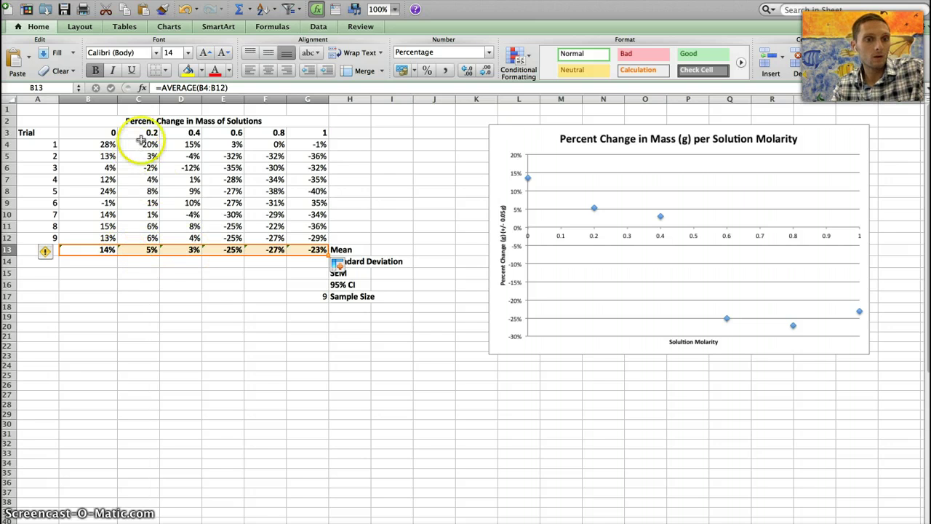
pyautogui.click(184, 250)
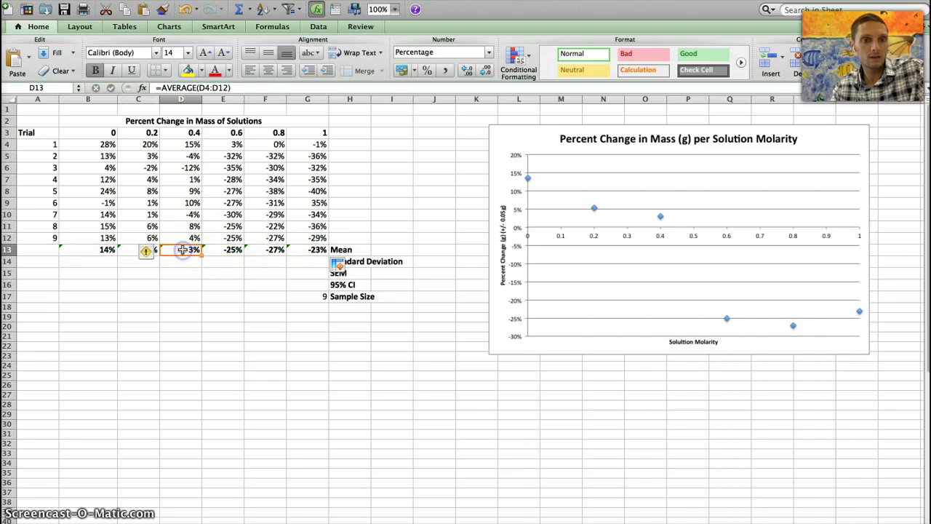
pyautogui.click(157, 88)
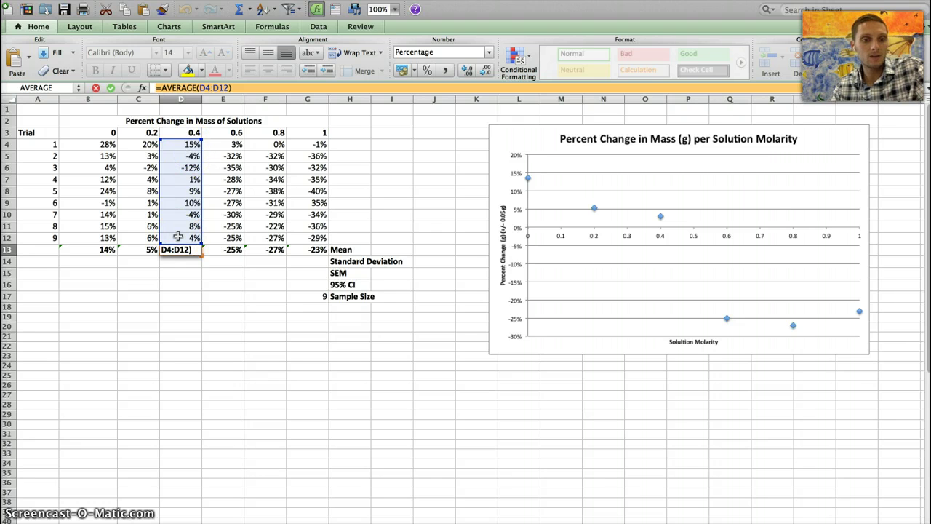
pyautogui.press('Return')
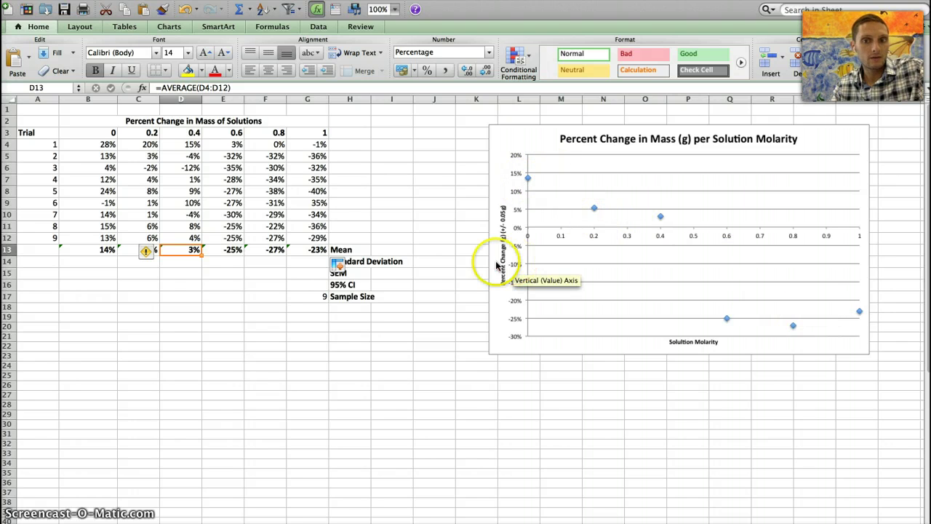
pyautogui.click(345, 338)
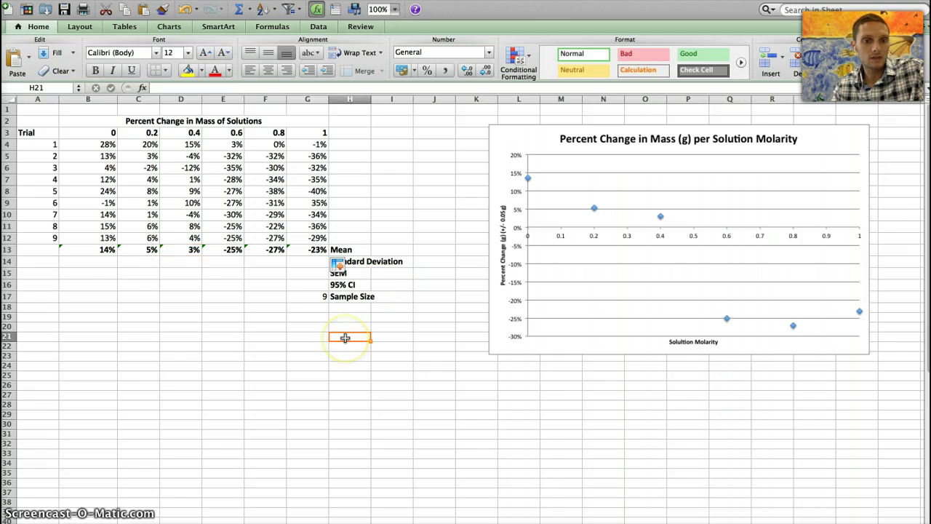
# Enter =STDEVA(B4:B12) in B14 for the first column's standard deviation
pyautogui.click(79, 264)
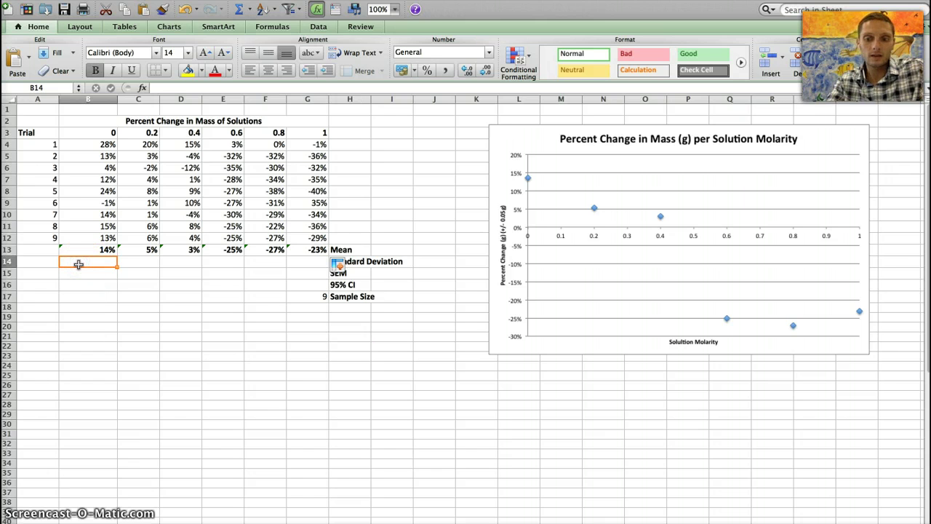
pyautogui.write('=stANDARDIZE')
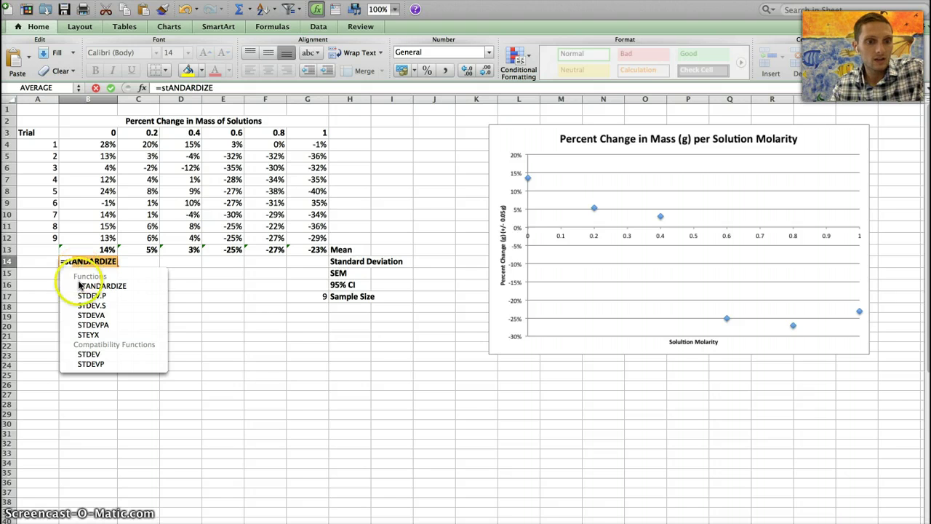
pyautogui.click(105, 315)
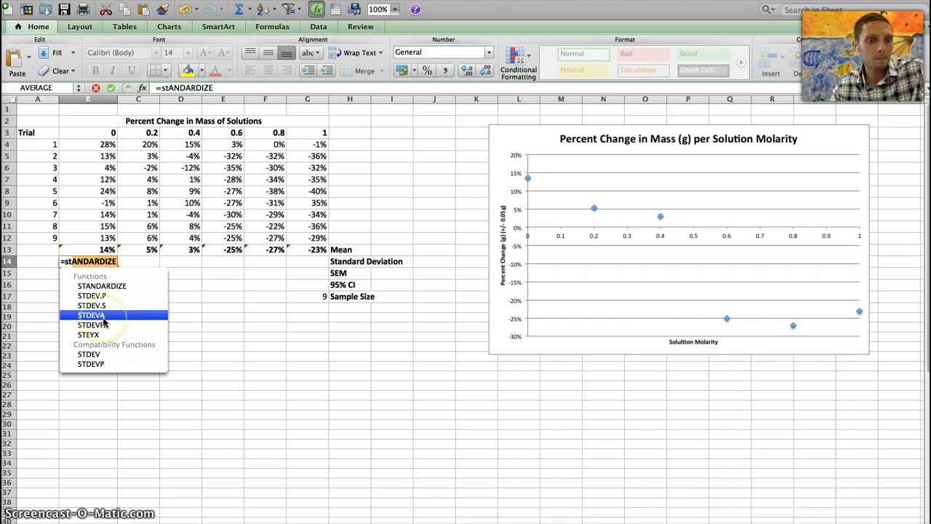
pyautogui.doubleClick(104, 318)
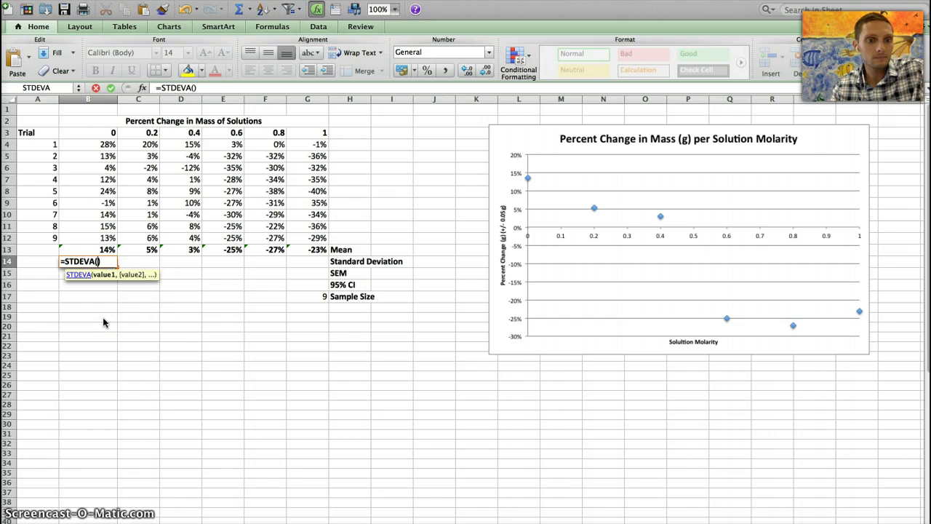
pyautogui.click(108, 144)
pyautogui.moveTo(108, 144); pyautogui.dragTo(97, 239)
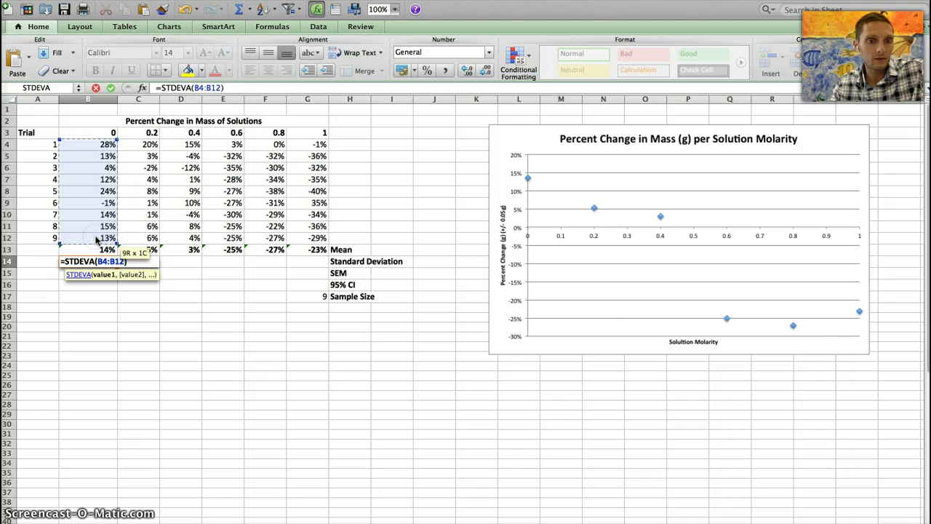
pyautogui.click(99, 252)
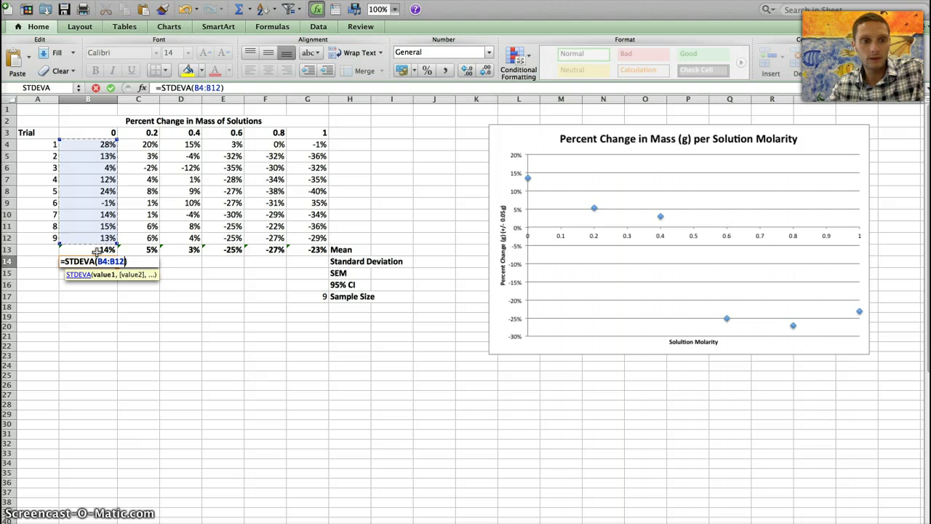
pyautogui.press('Return')
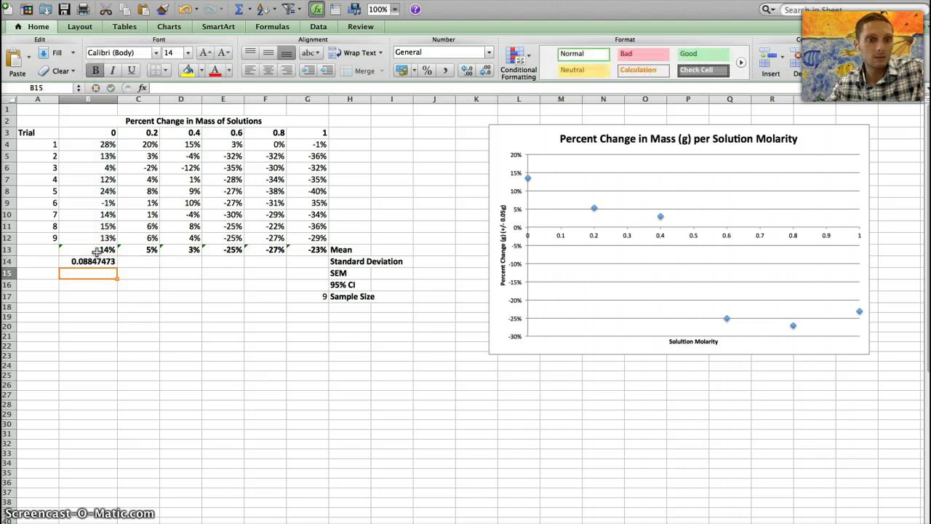
# Copy the standard deviation formula across B14:G14
pyautogui.click(99, 260)
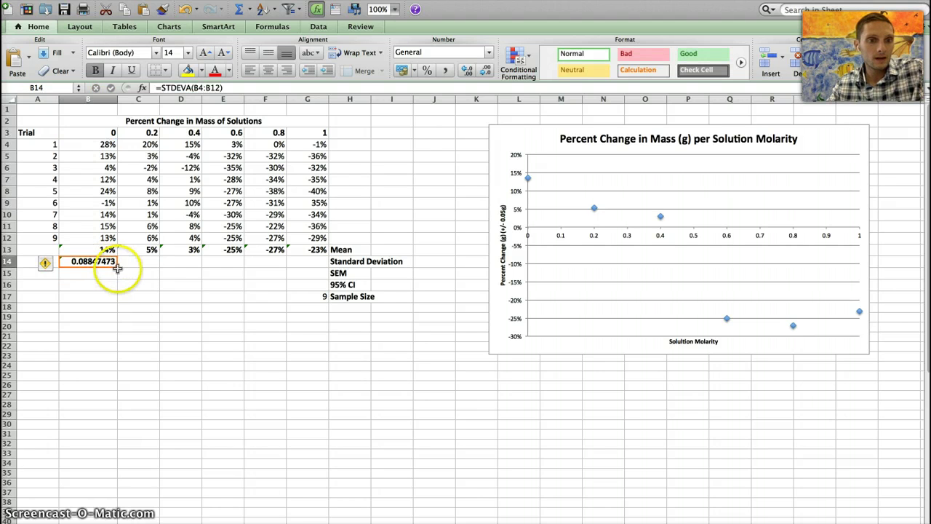
pyautogui.moveTo(117, 266); pyautogui.dragTo(309, 263)
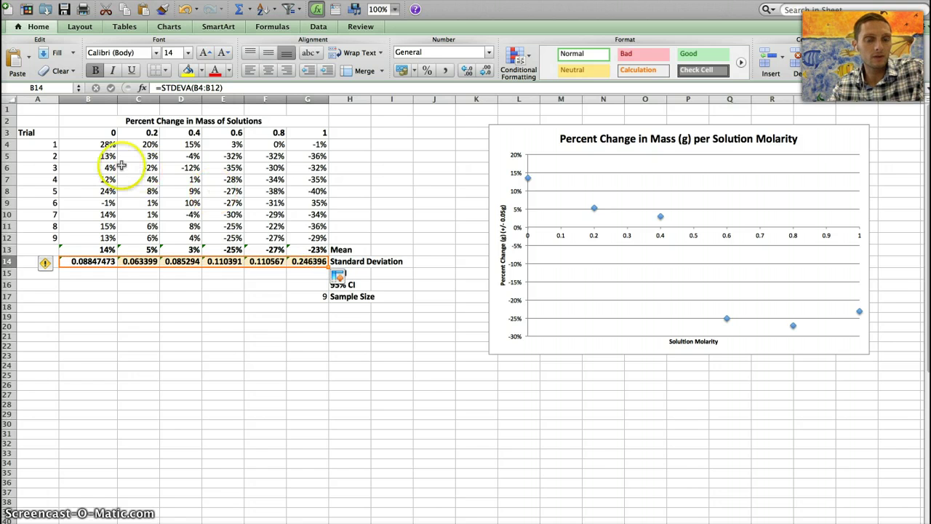
pyautogui.doubleClick(180, 386)
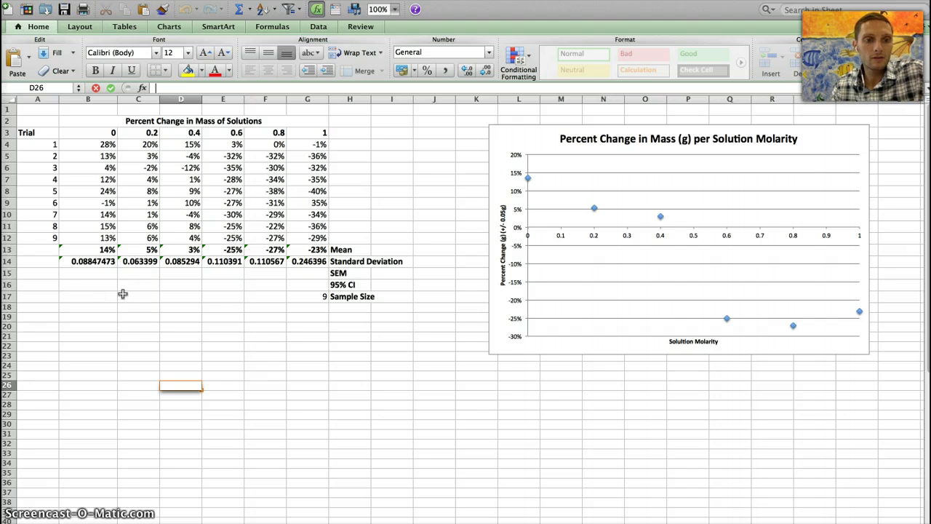
pyautogui.click(106, 277)
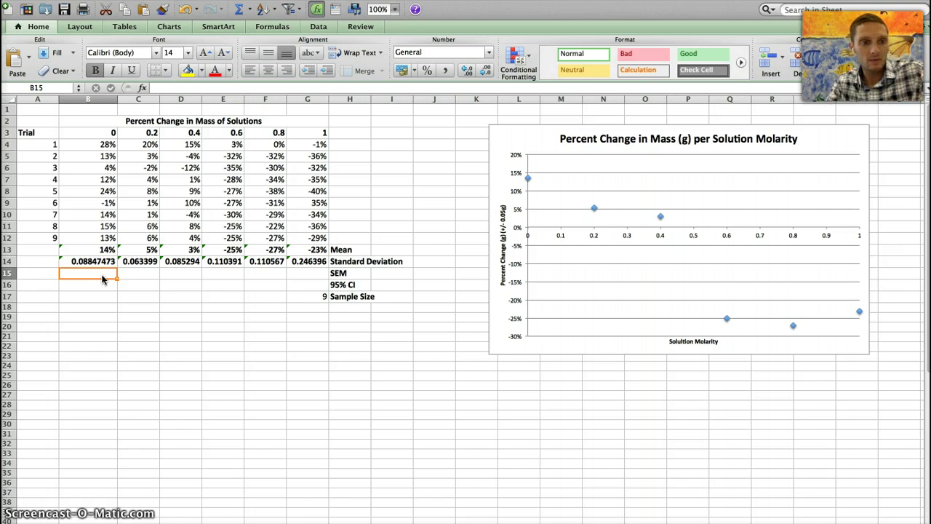
# Enter =B14/(SQRT(9)) in B15 for the first column's SEM
pyautogui.write('=')
pyautogui.click(95, 262)
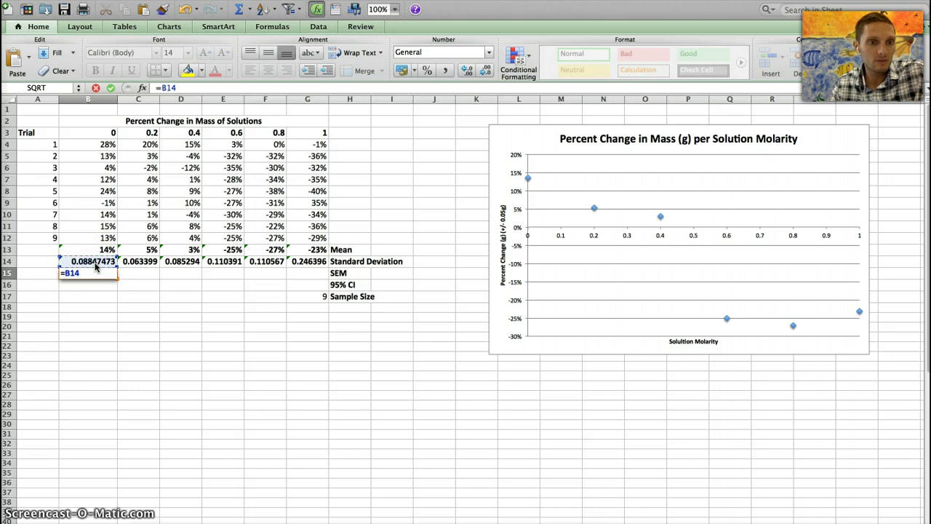
pyautogui.write('/')
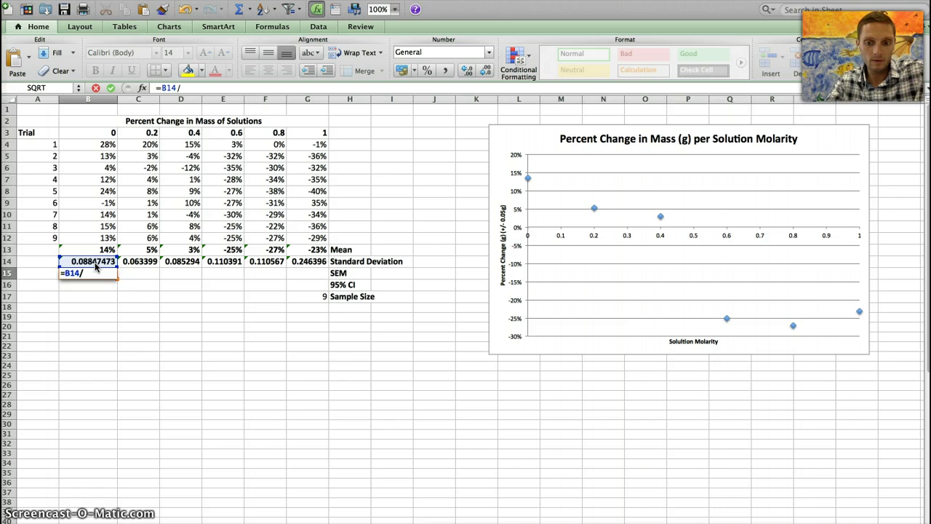
pyautogui.write('(')
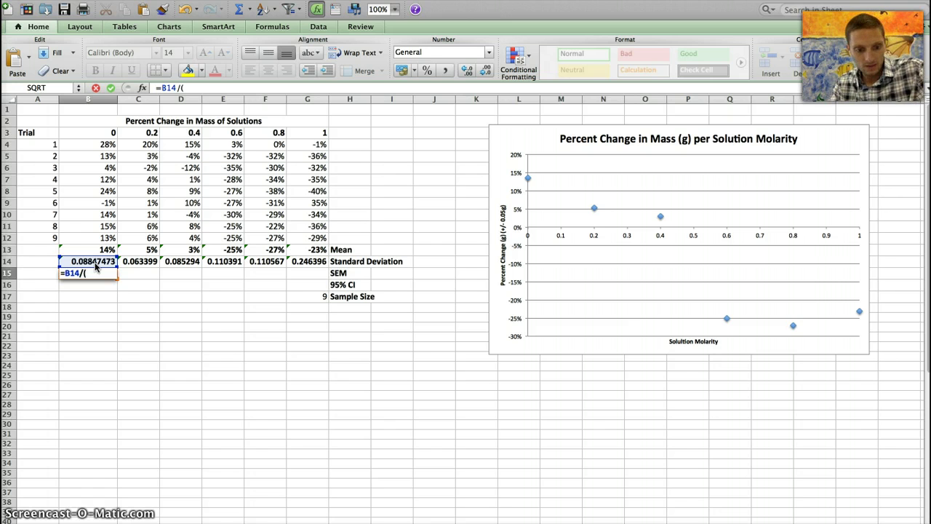
pyautogui.write('sqrt')
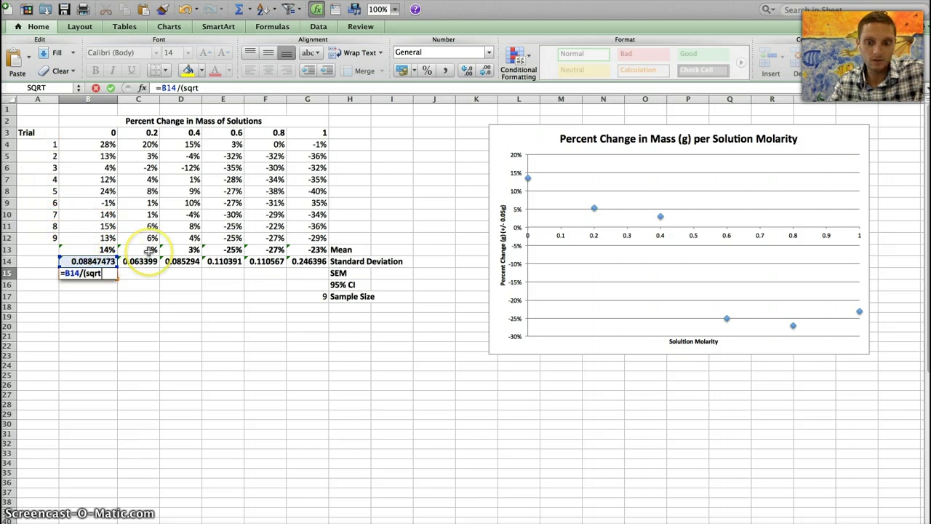
pyautogui.write('(9')
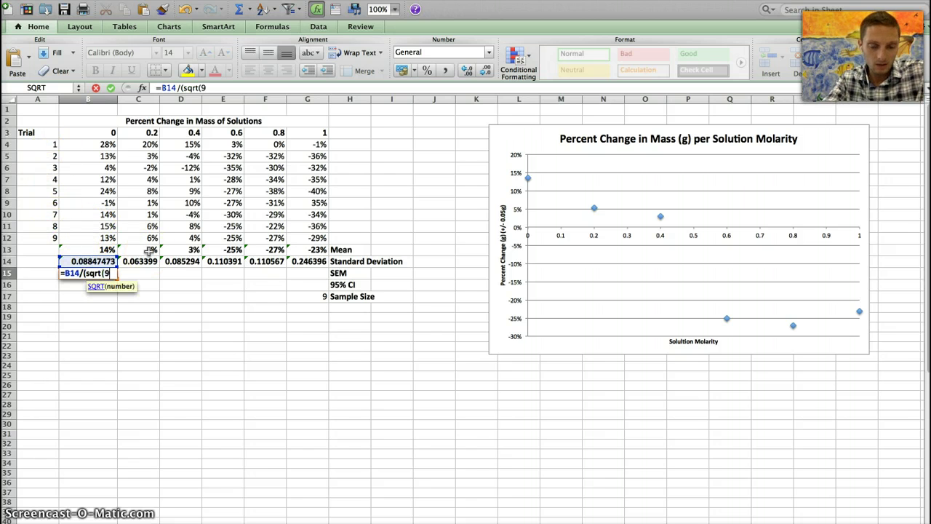
pyautogui.write(')')
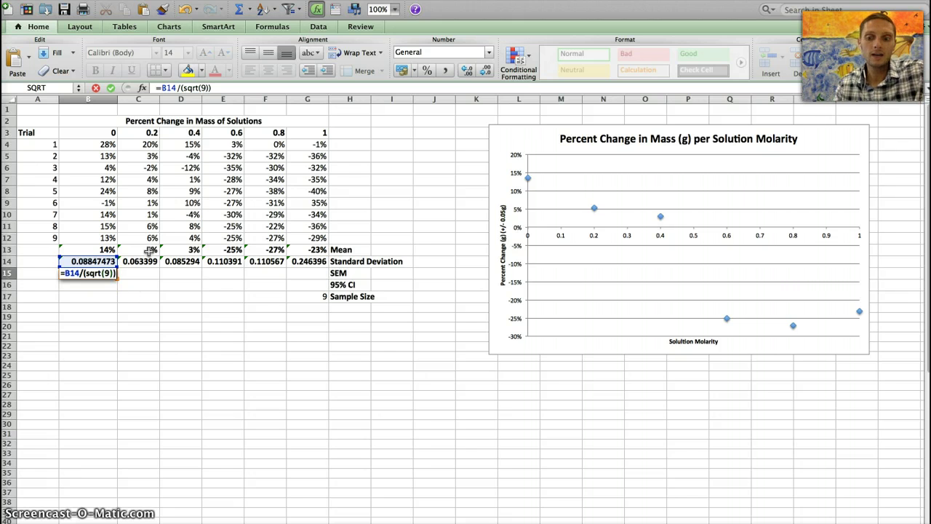
pyautogui.press('Return')
pyautogui.press('Up')
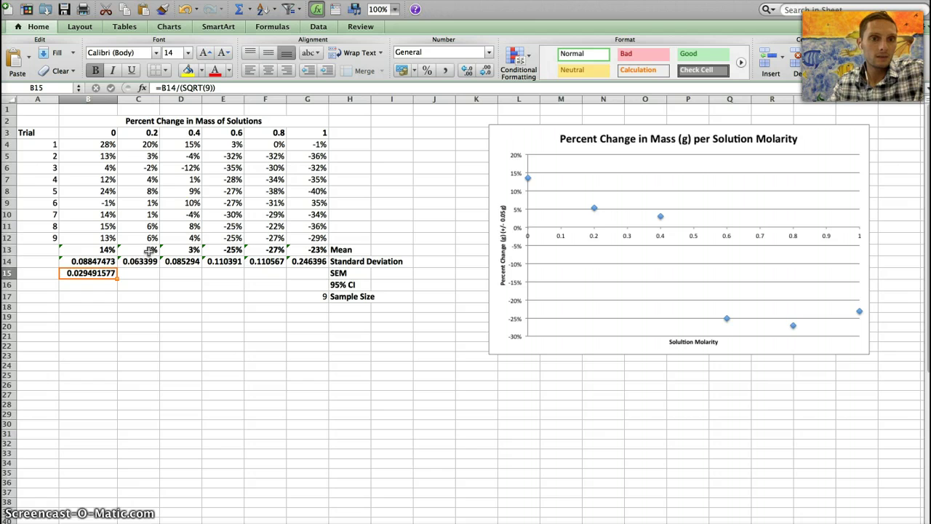
pyautogui.click(221, 87)
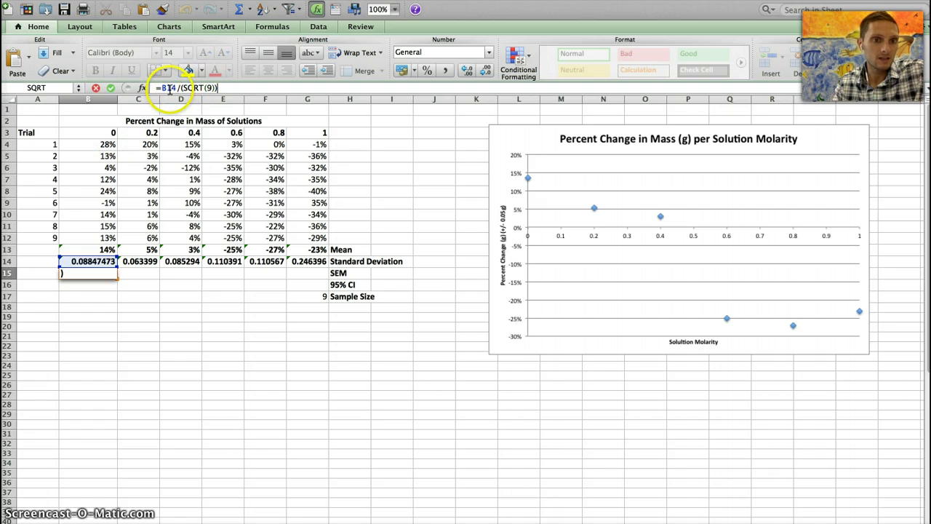
pyautogui.press('Return')
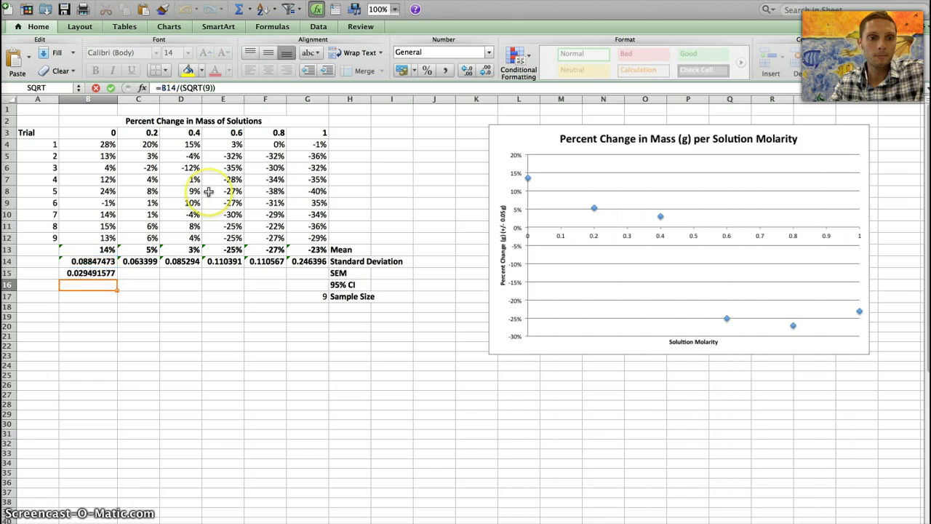
# Copy the SEM formula across to G15, then consult the t-value table in the browser
pyautogui.click(94, 273)
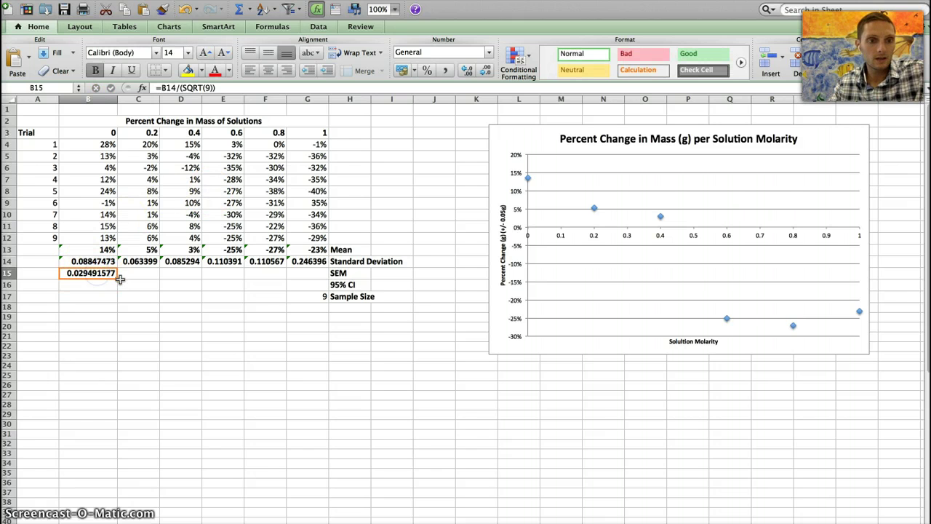
pyautogui.moveTo(117, 277); pyautogui.dragTo(320, 271)
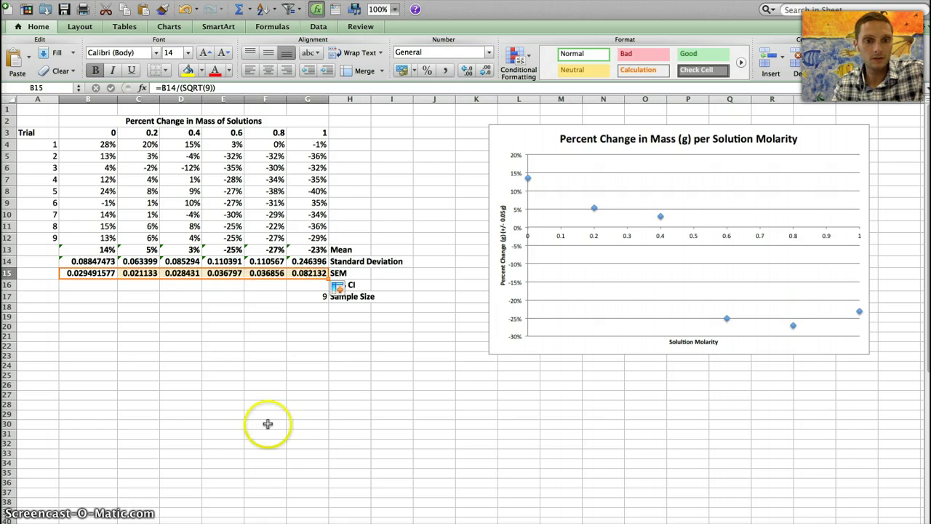
pyautogui.click(87, 284)
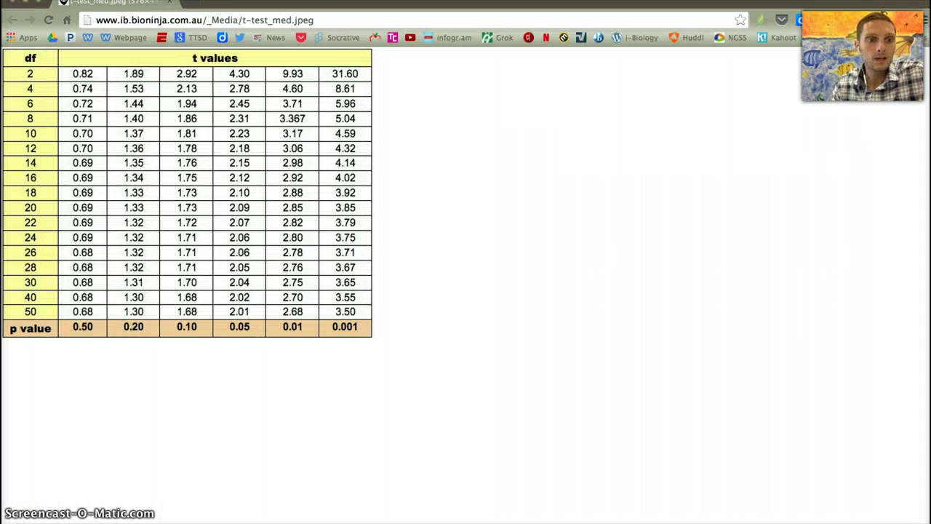
pyautogui.moveTo(25, 119); pyautogui.dragTo(170, 133)
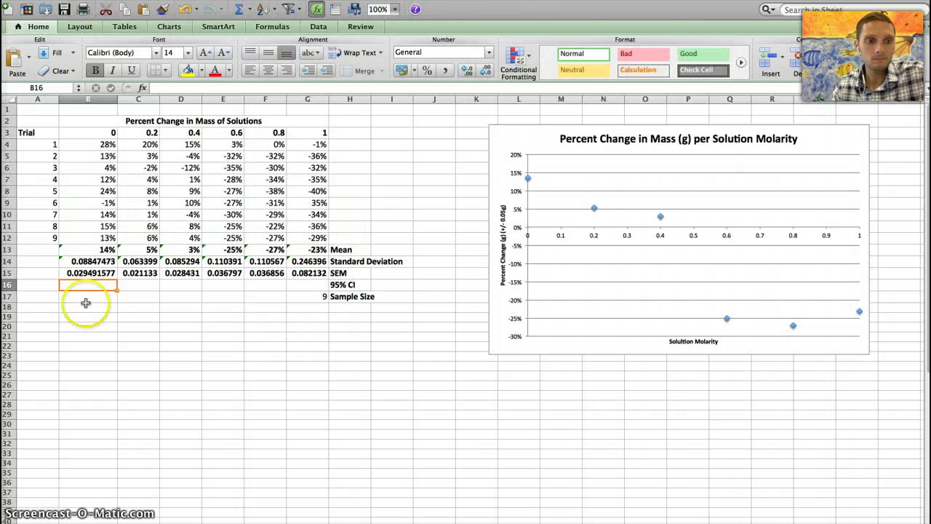
# After reading t = 2.31 for df 8 at p 0.05, return to Excel cell B16
pyautogui.click(80, 285)
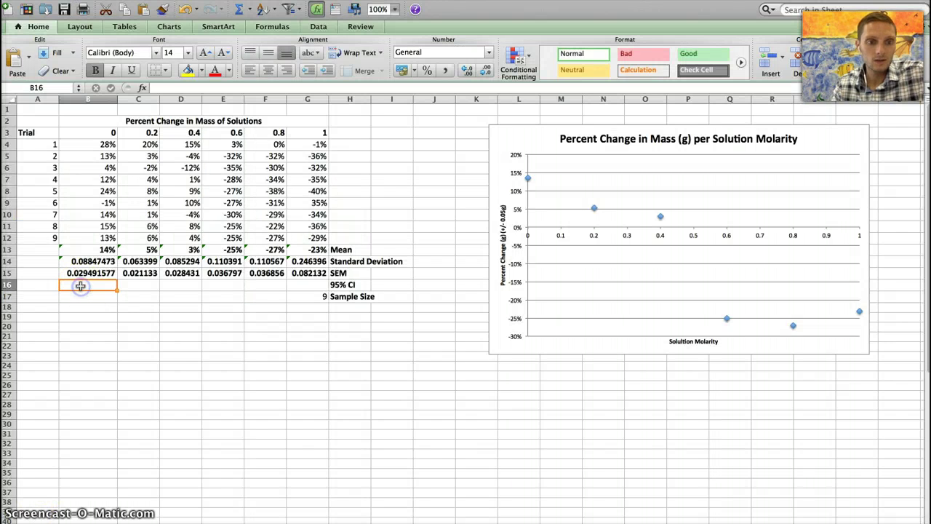
# Enter =B15*2.31 in B16 and copy it across to G16 (0.0681 to 0.1897)
pyautogui.write('=')
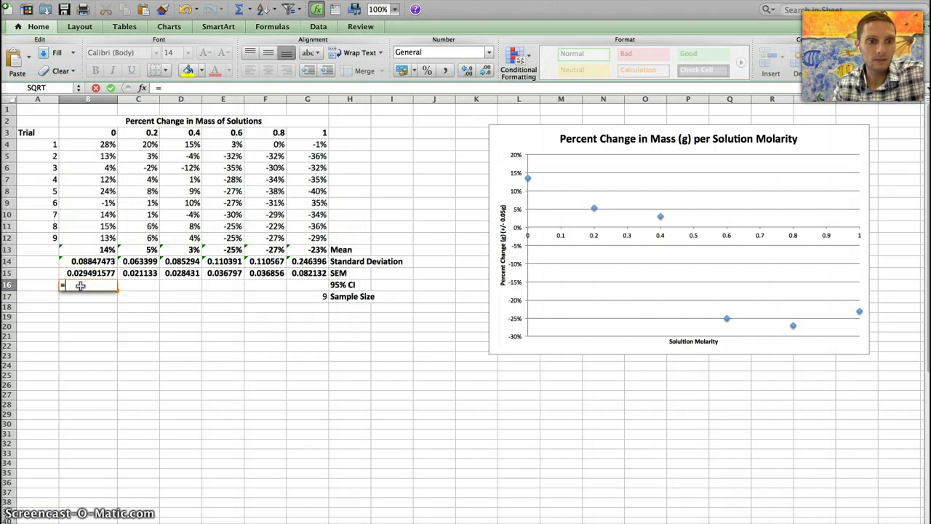
pyautogui.click(91, 272)
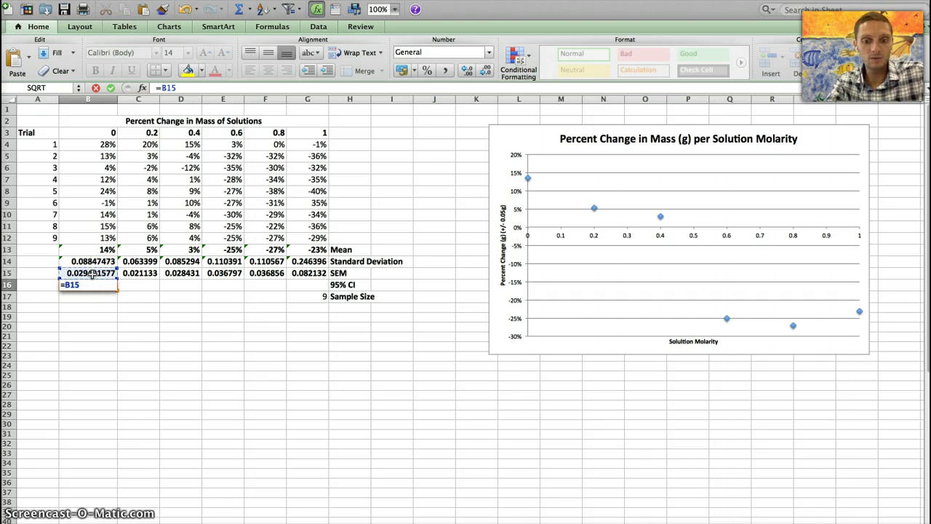
pyautogui.write('*2.31')
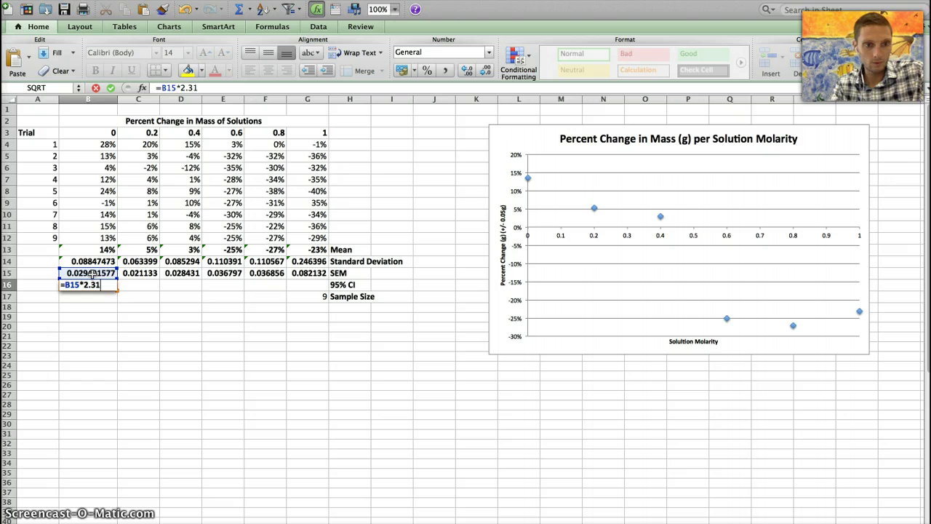
pyautogui.press('Return')
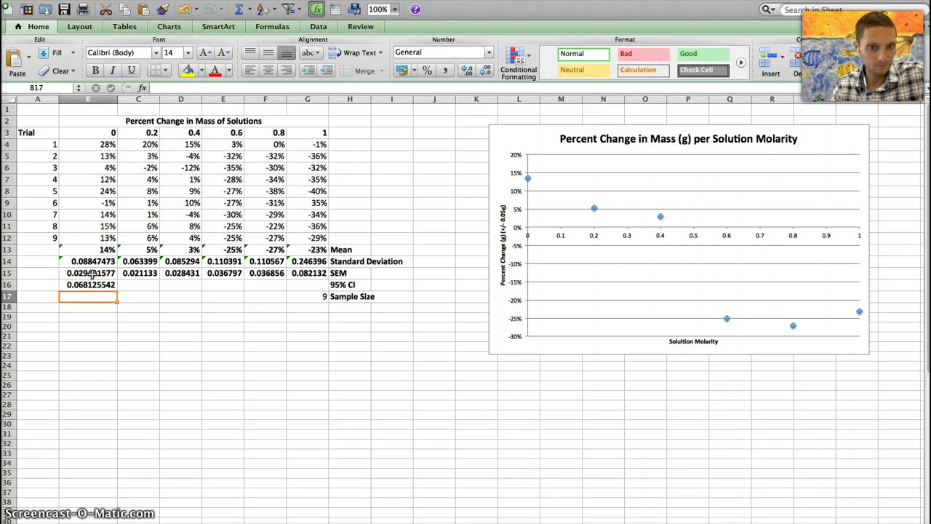
pyautogui.click(102, 285)
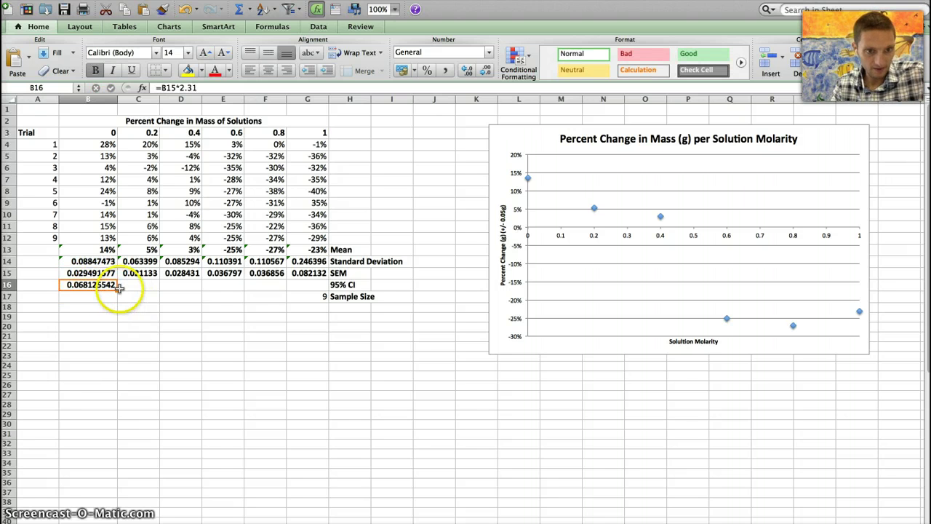
pyautogui.moveTo(116, 291); pyautogui.dragTo(322, 291)
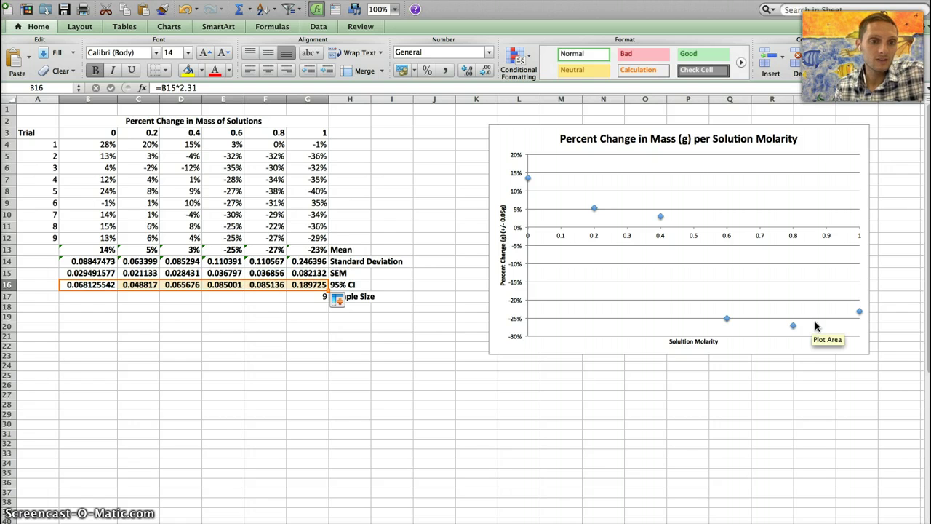
pyautogui.click(80, 283)
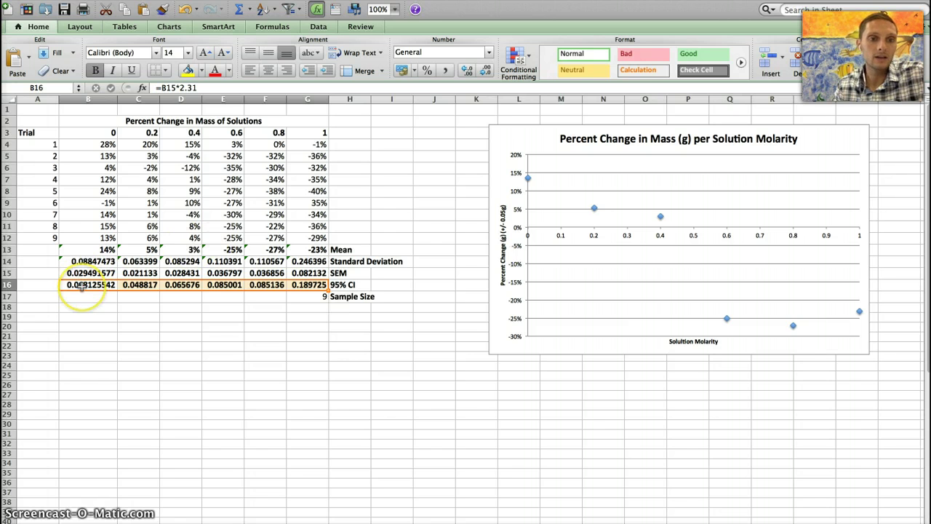